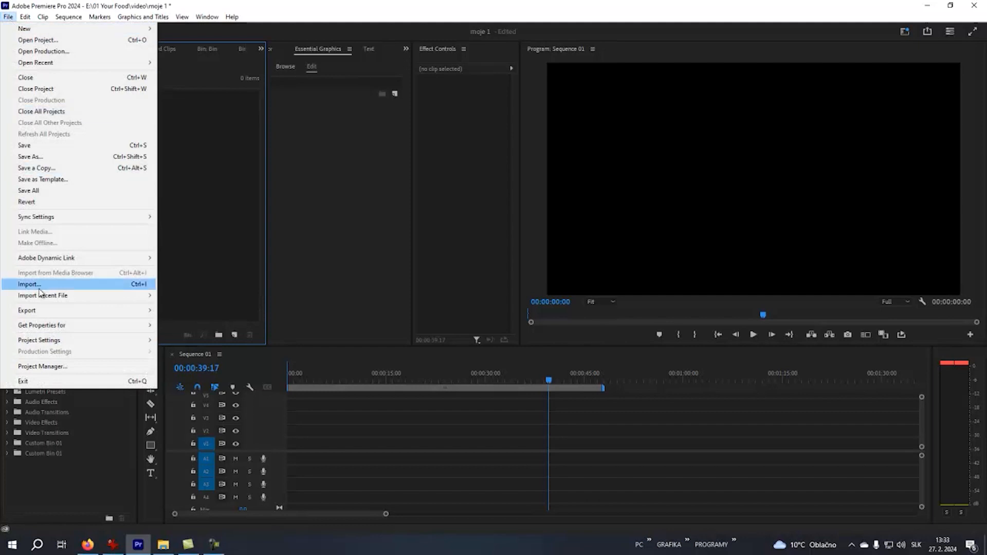
- Import the video clips 2N7A5162 and MVI_1107 into the multistrih bin
{"action": "left_click", "coordinate": [51, 284]}
{"action": "left_click_drag", "start_coordinate": [254, 84], "coordinate": [154, 150]}
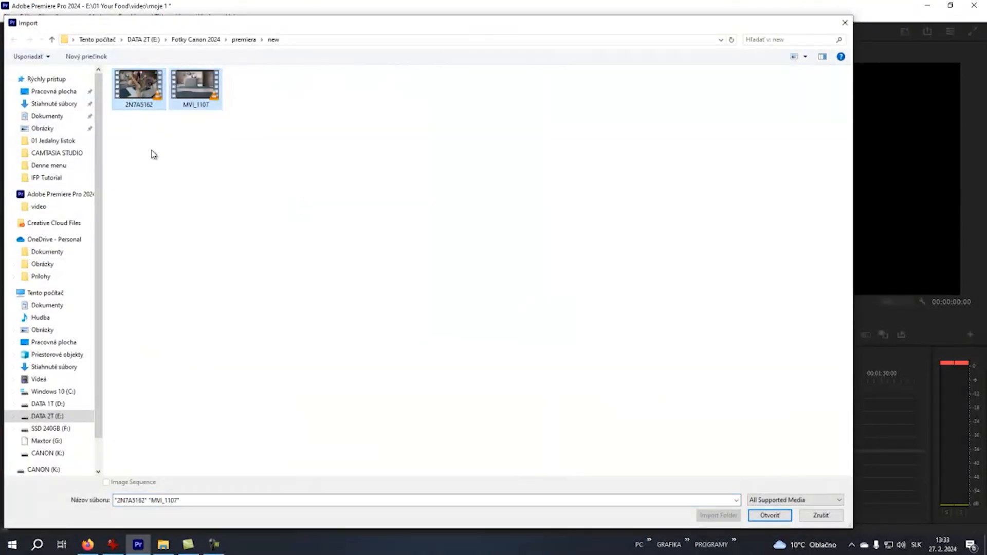
{"action": "left_click", "coordinate": [770, 516]}
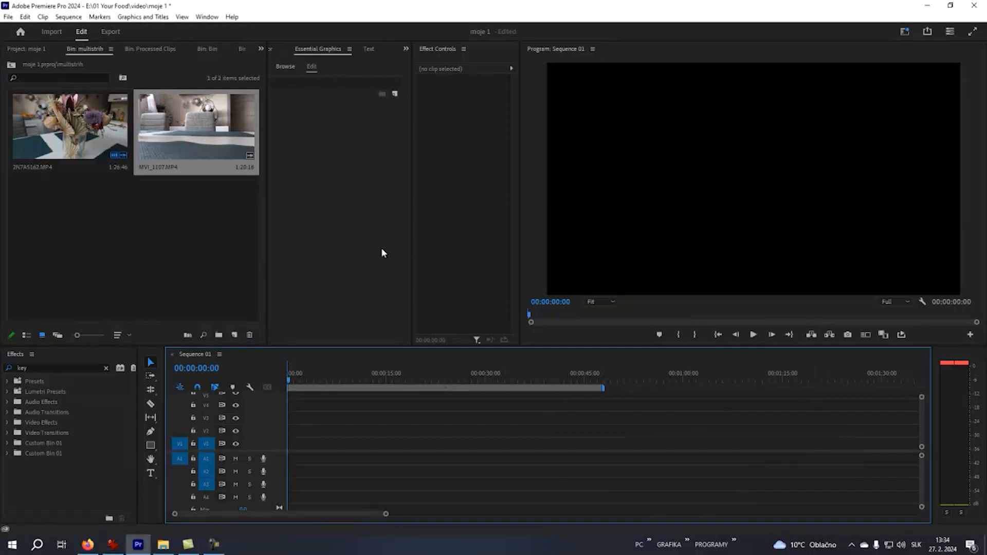
- Place 2N7A5162.MP4 on V1 keeping the existing sequence settings, then stack MVI_1107.MP4 on V2 and align their audio waveforms
{"action": "left_click_drag", "start_coordinate": [71, 128], "coordinate": [299, 455]}
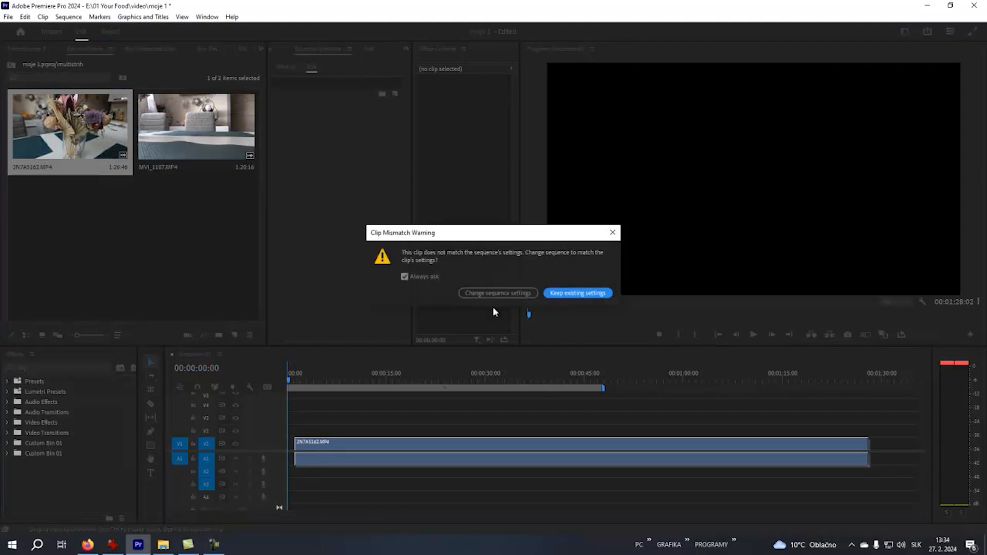
{"action": "left_click", "coordinate": [574, 297]}
{"action": "left_click_drag", "start_coordinate": [178, 118], "coordinate": [341, 442]}
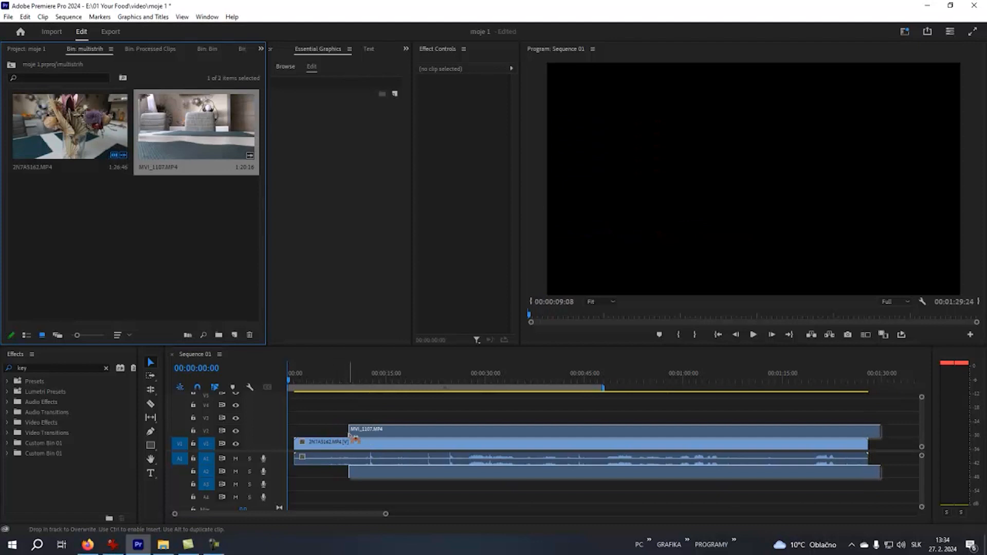
{"action": "left_click", "coordinate": [466, 433]}
{"action": "left_click_drag", "start_coordinate": [472, 437], "coordinate": [460, 437]}
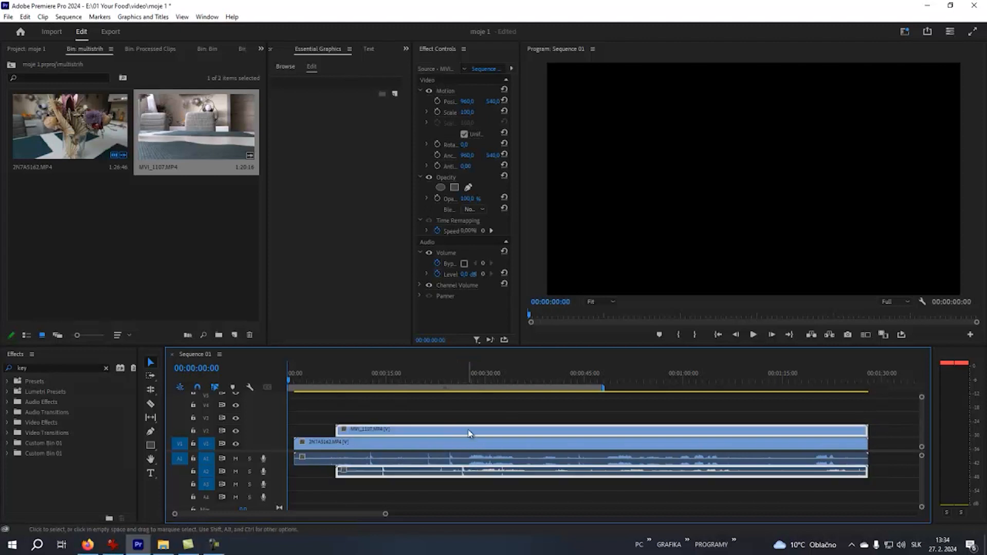
{"action": "left_click_drag", "start_coordinate": [469, 435], "coordinate": [459, 437]}
- Split MVI_1107.MP4 on V2 at 00:00:32:04 and again about five seconds further on, and hide track V3
{"action": "left_click", "coordinate": [500, 372]}
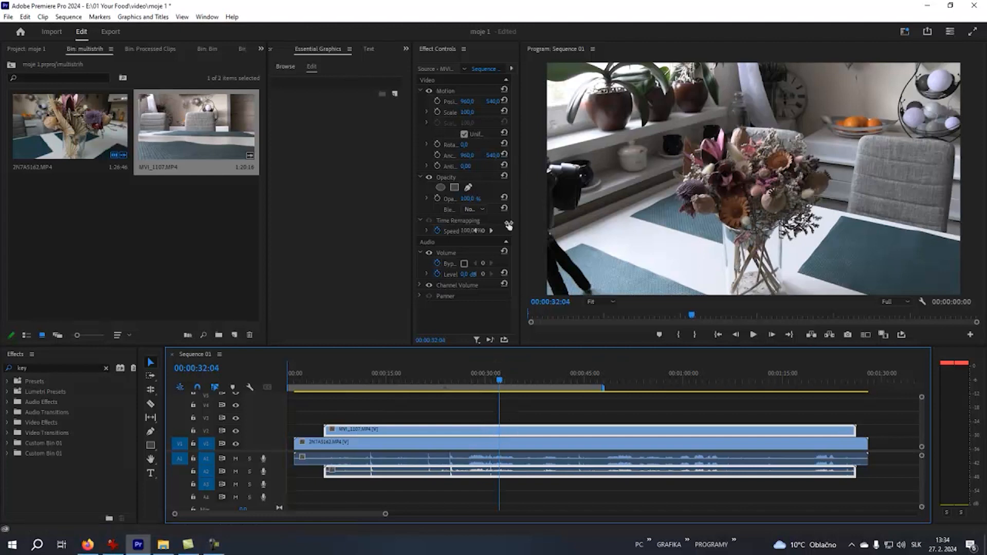
{"action": "left_click", "coordinate": [151, 404]}
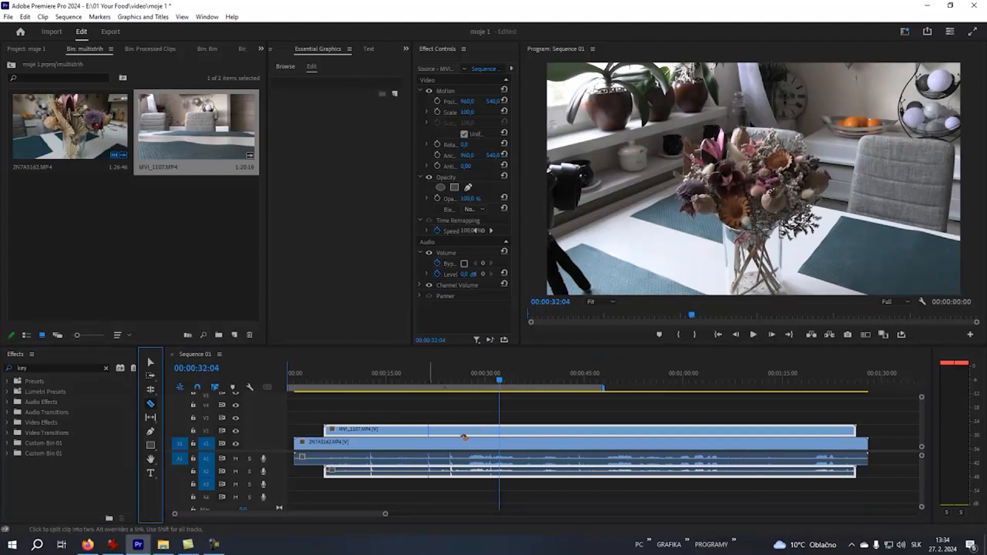
{"action": "left_click", "coordinate": [506, 431]}
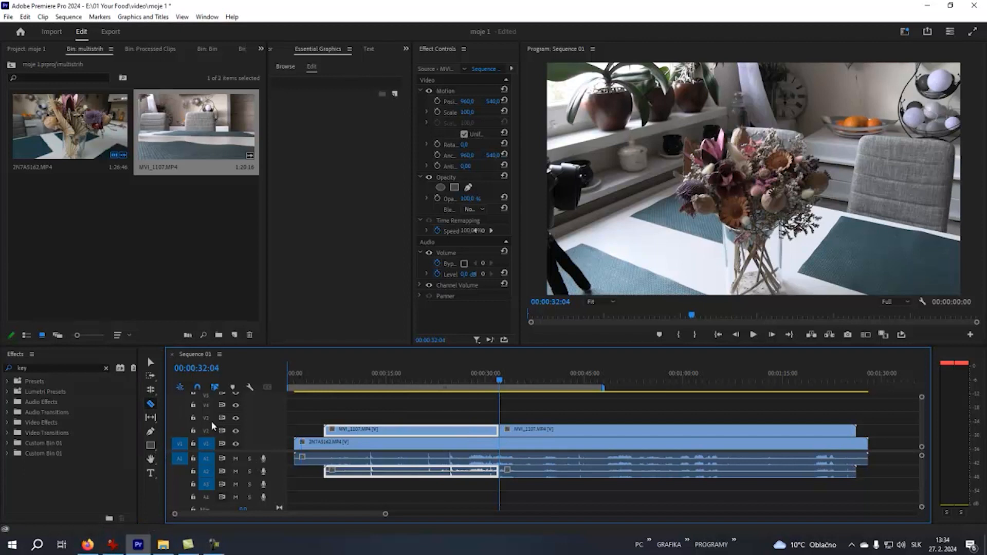
{"action": "left_click", "coordinate": [236, 418]}
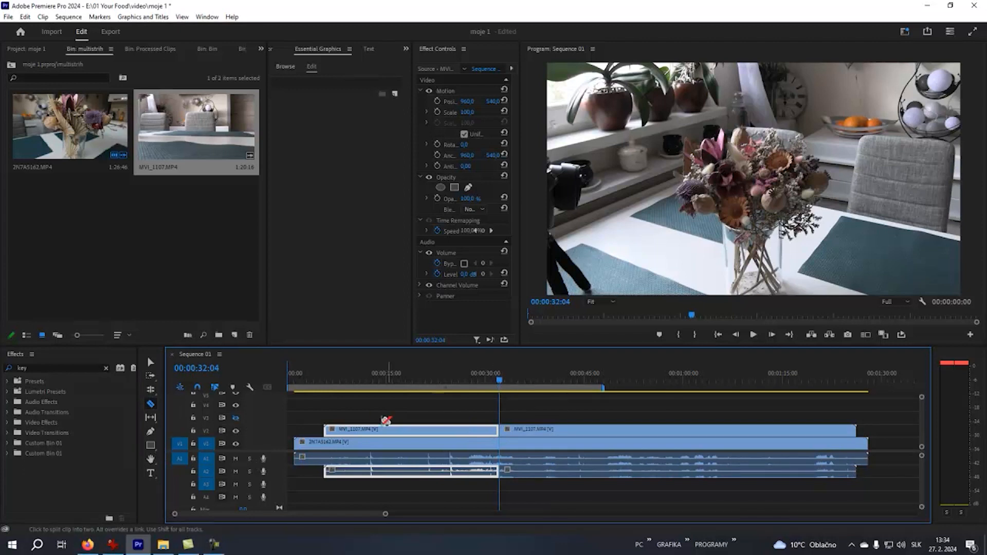
{"action": "left_click_drag", "start_coordinate": [511, 378], "coordinate": [555, 380]}
{"action": "left_click", "coordinate": [536, 431]}
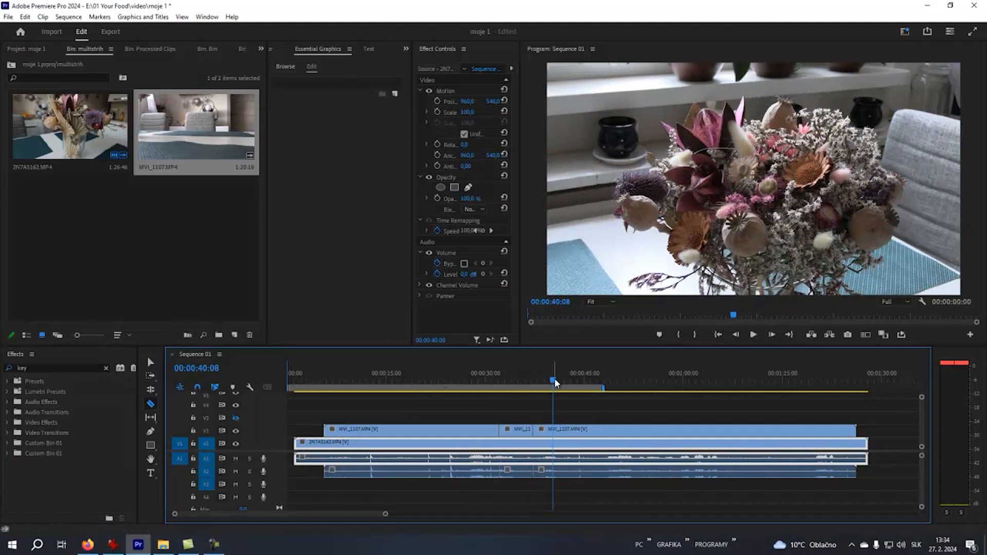
{"action": "left_click_drag", "start_coordinate": [550, 378], "coordinate": [455, 387]}
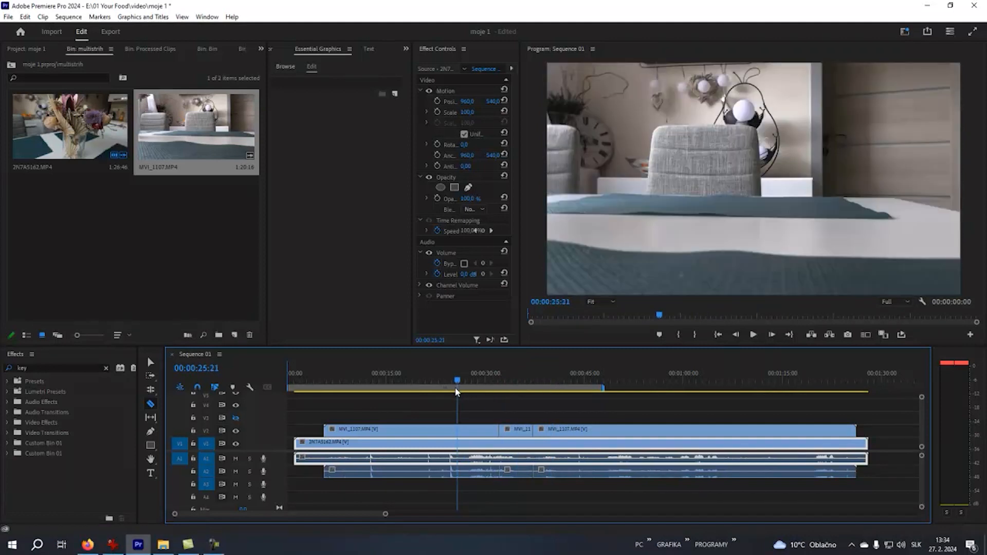
- Delete all the clips from the timeline
{"action": "left_click", "coordinate": [152, 364]}
{"action": "left_click_drag", "start_coordinate": [886, 410], "coordinate": [328, 487]}
{"action": "scroll", "coordinate": [329, 487], "scroll_direction": "down", "scroll_amount": 1}
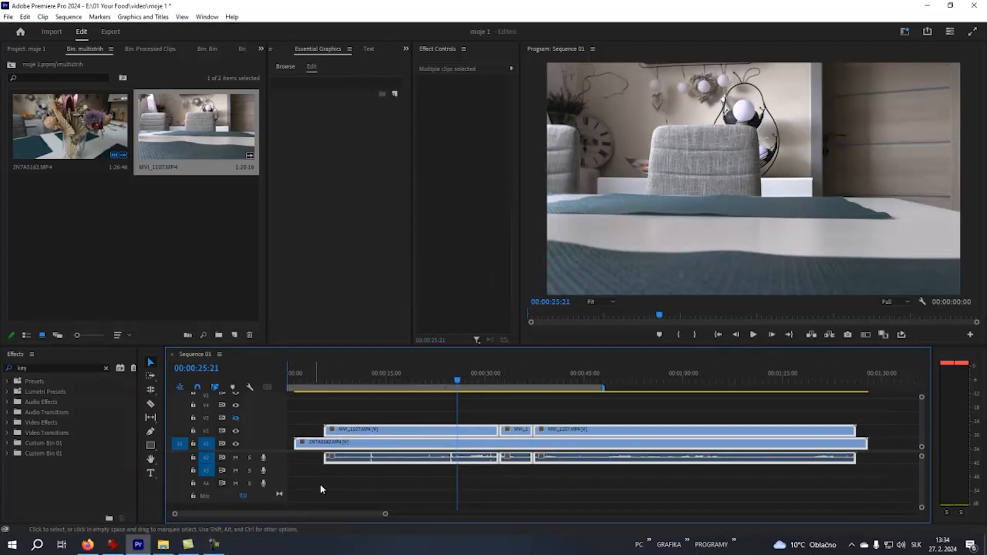
{"action": "key", "text": "Delete"}
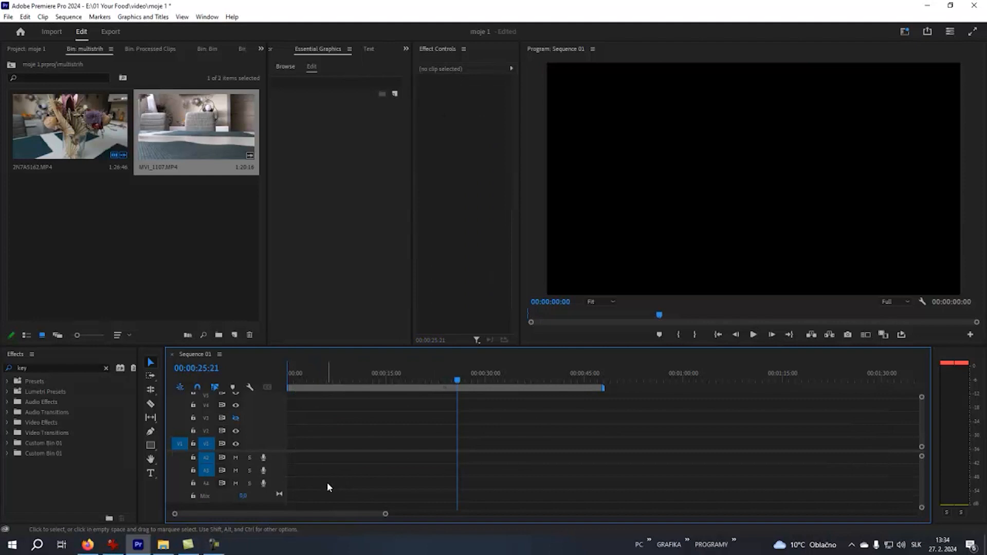
- Create a multi-camera source sequence from both clips in the bin, synchronized by audio
{"action": "left_click", "coordinate": [174, 232]}
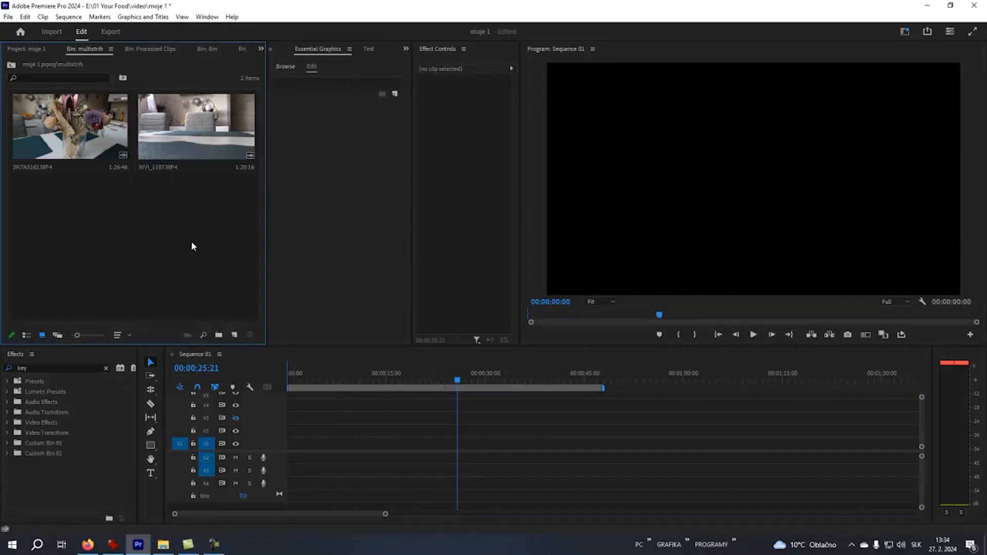
{"action": "left_click_drag", "start_coordinate": [211, 185], "coordinate": [56, 118]}
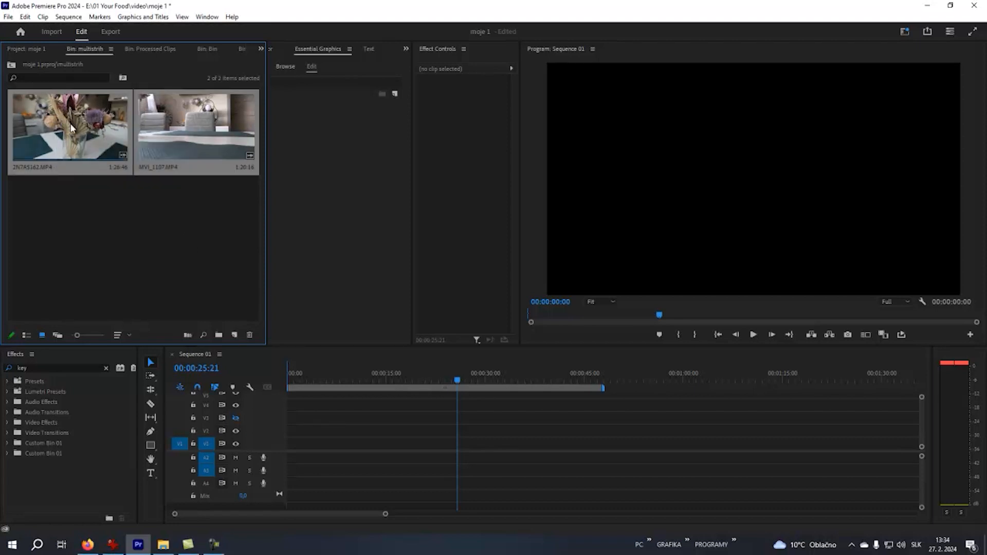
{"action": "right_click", "coordinate": [72, 128]}
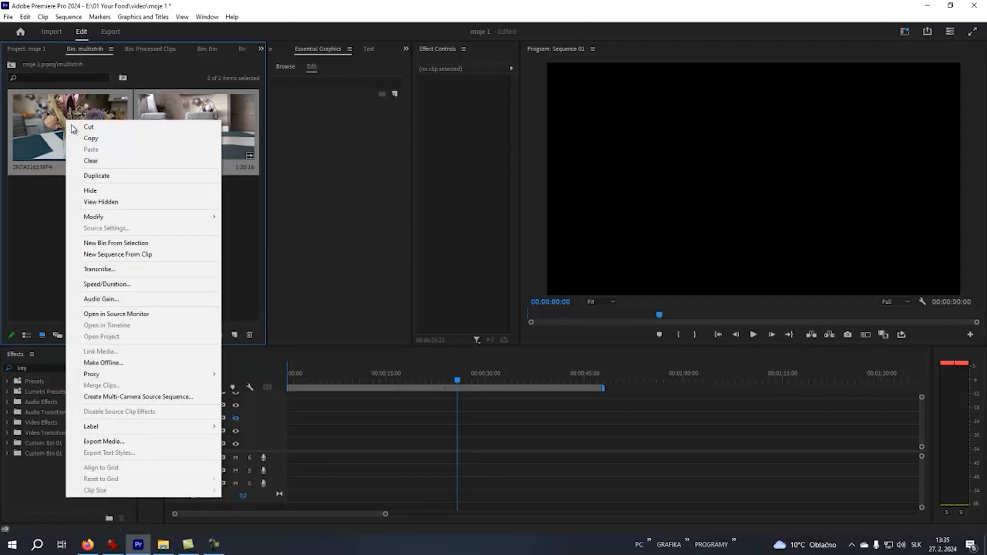
{"action": "left_click", "coordinate": [142, 397]}
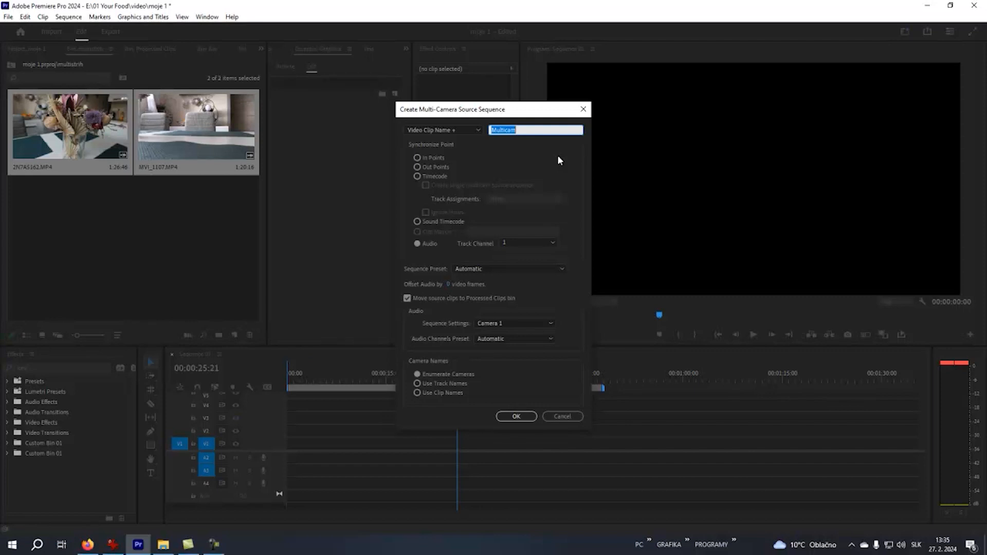
{"action": "left_click", "coordinate": [418, 244]}
{"action": "left_click", "coordinate": [517, 416]}
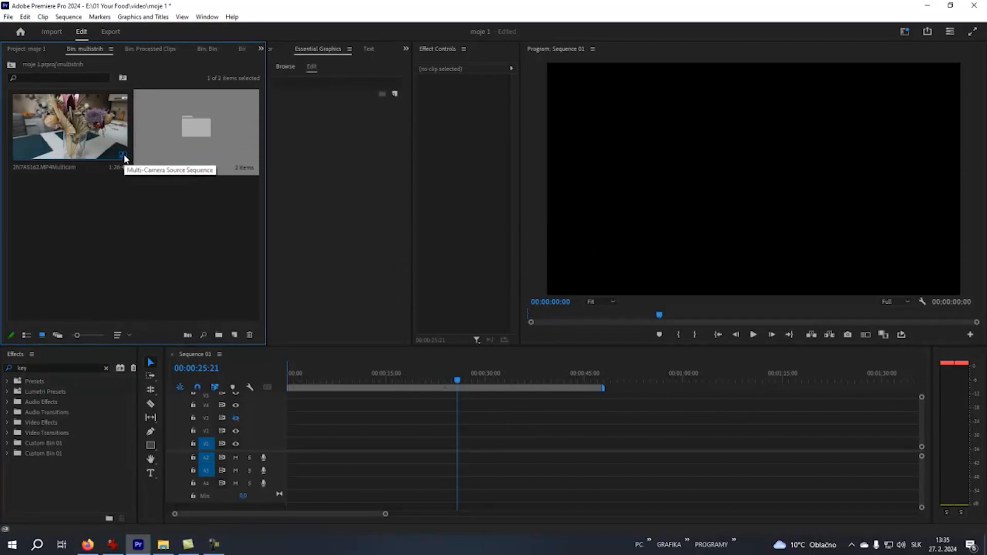
- Place the multi-camera sequence at the start of V1 keeping existing sequence settings, and ripple-trim its opening up to 00:00:23:07
{"action": "left_click_drag", "start_coordinate": [75, 127], "coordinate": [291, 442]}
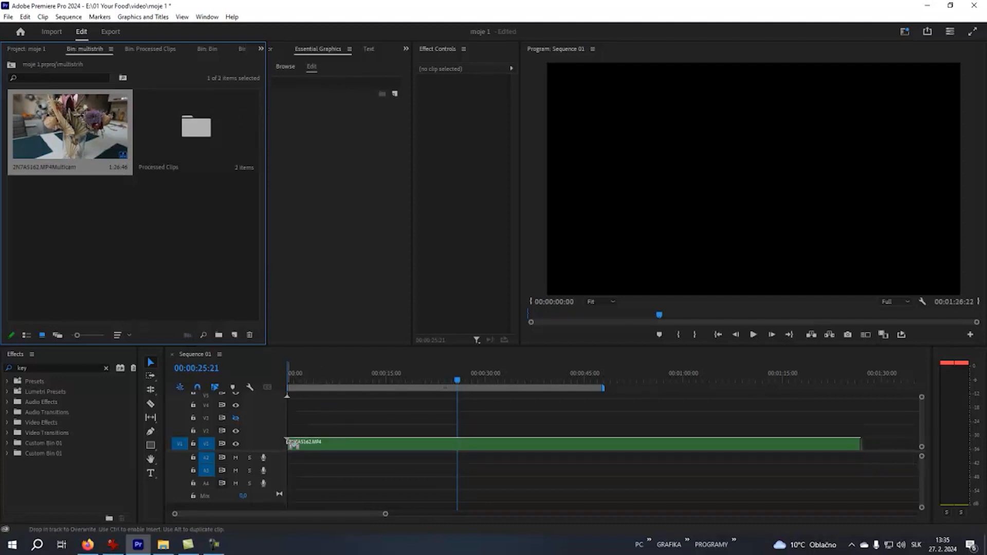
{"action": "left_click", "coordinate": [578, 293]}
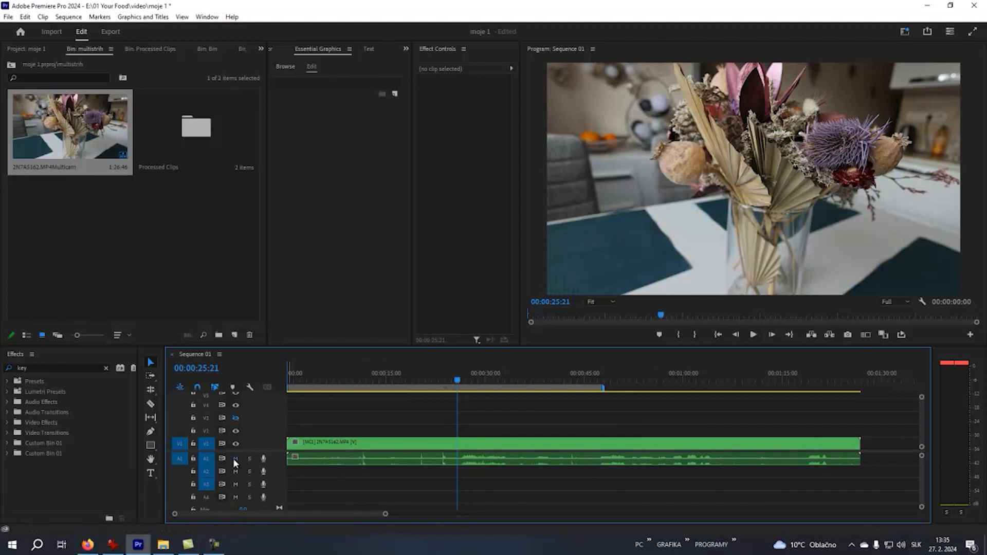
{"action": "mouse_move", "coordinate": [457, 380]}
{"action": "left_mouse_down"}
{"action": "mouse_move", "coordinate": [402, 382]}
{"action": "mouse_move", "coordinate": [442, 384]}
{"action": "left_mouse_up"}
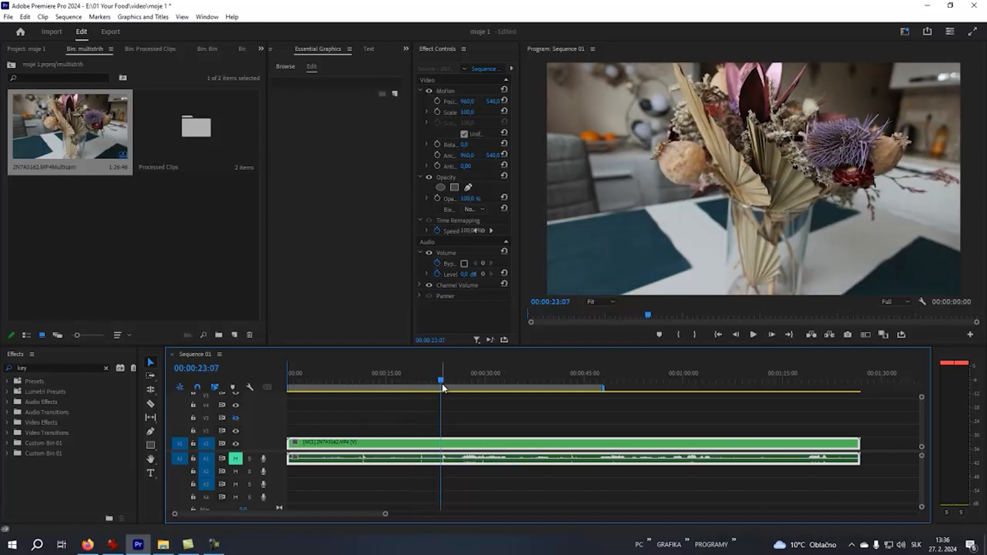
{"action": "left_click_drag", "start_coordinate": [289, 443], "coordinate": [310, 421]}
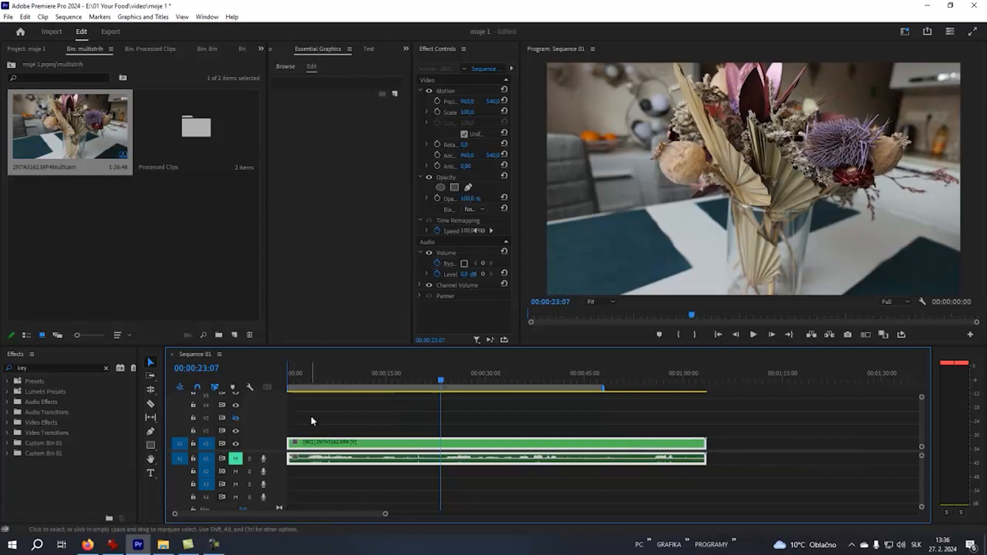
{"action": "left_click", "coordinate": [297, 372]}
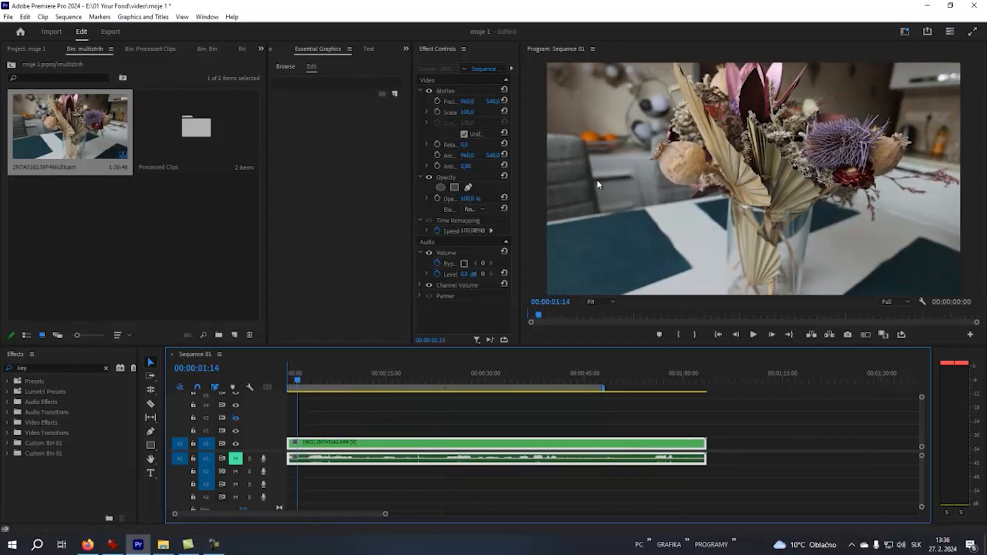
- Narrow the bin, Essential Graphics and Effect Controls panels to give the Program monitor more width
{"action": "left_click_drag", "start_coordinate": [412, 189], "coordinate": [354, 190]}
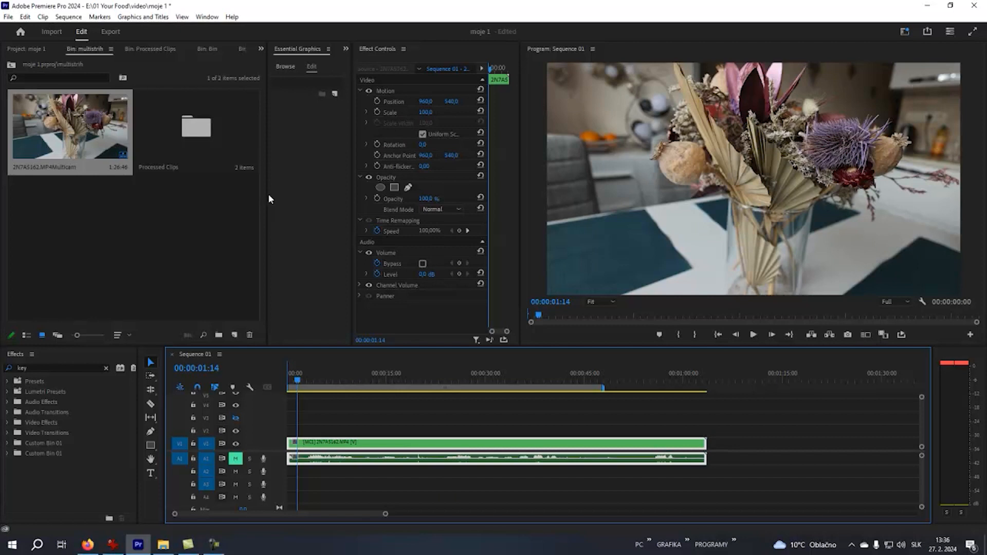
{"action": "left_click_drag", "start_coordinate": [267, 196], "coordinate": [147, 205]}
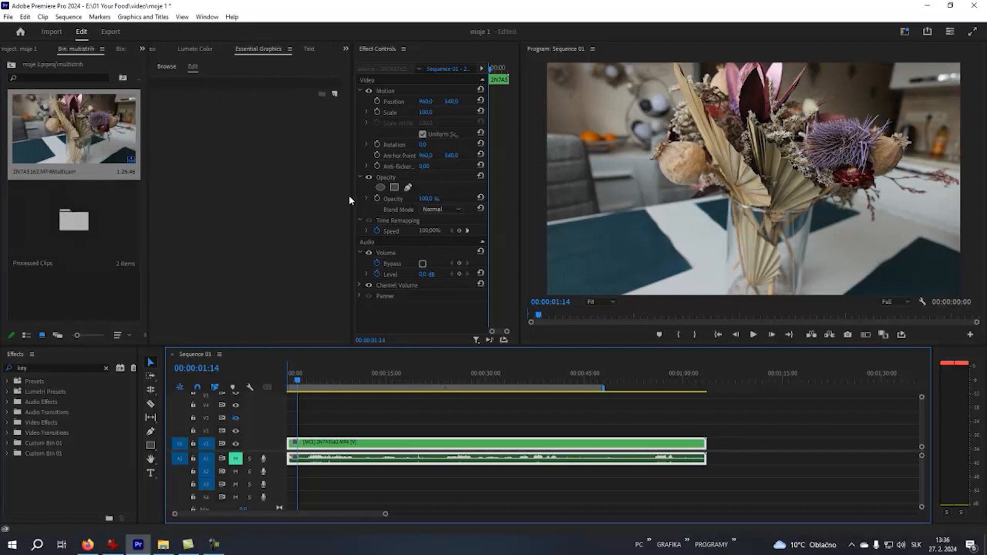
{"action": "left_click_drag", "start_coordinate": [352, 195], "coordinate": [244, 196]}
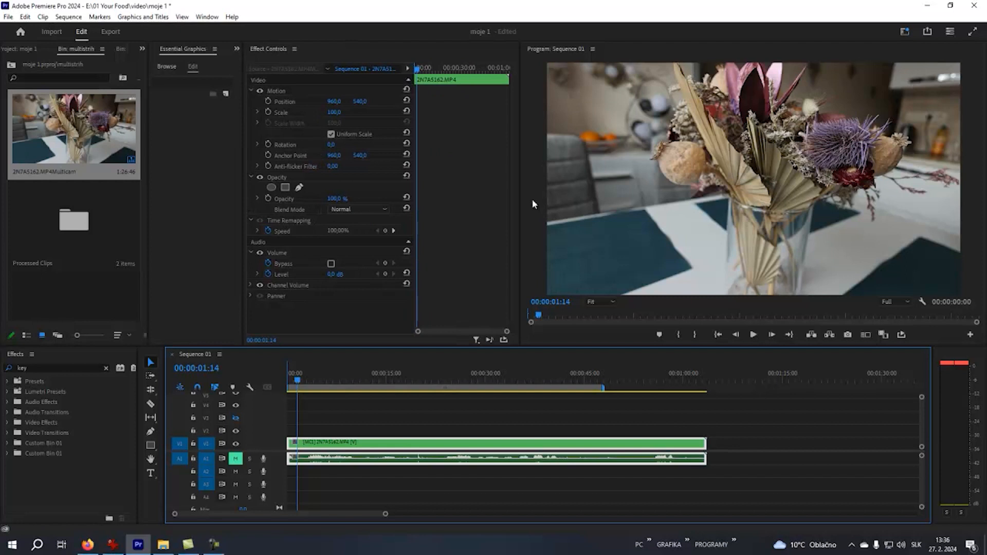
{"action": "left_click_drag", "start_coordinate": [519, 203], "coordinate": [377, 215]}
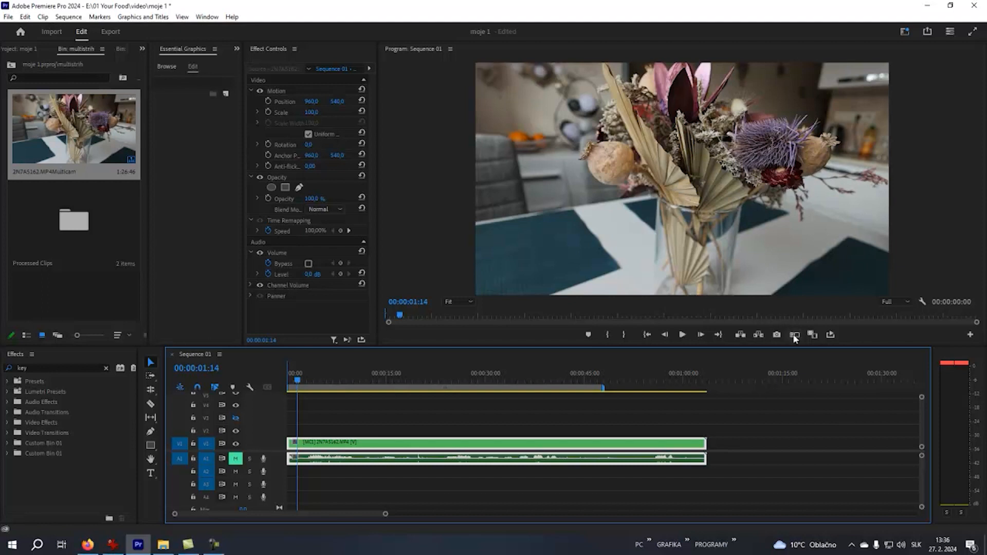
{"action": "left_click", "coordinate": [970, 335]}
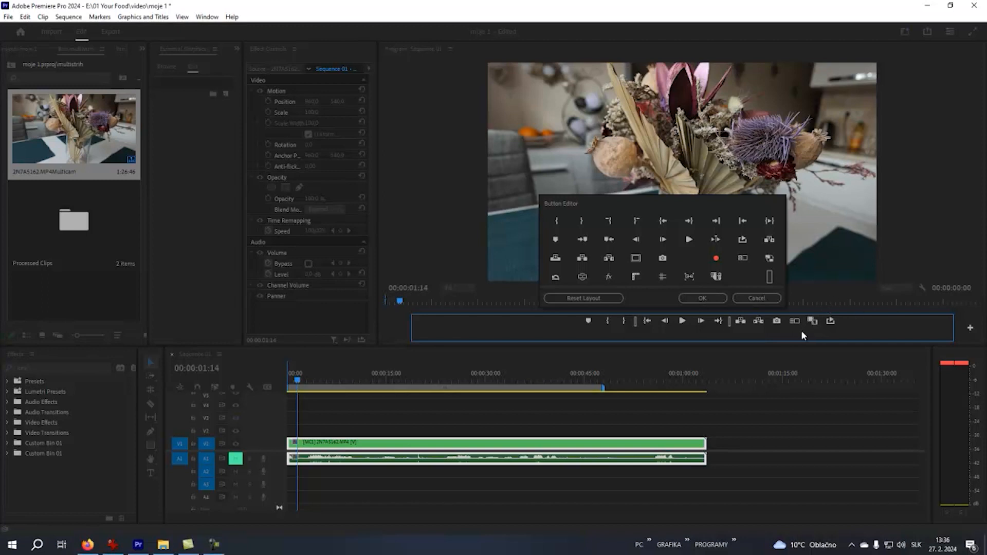
{"action": "left_click", "coordinate": [944, 237]}
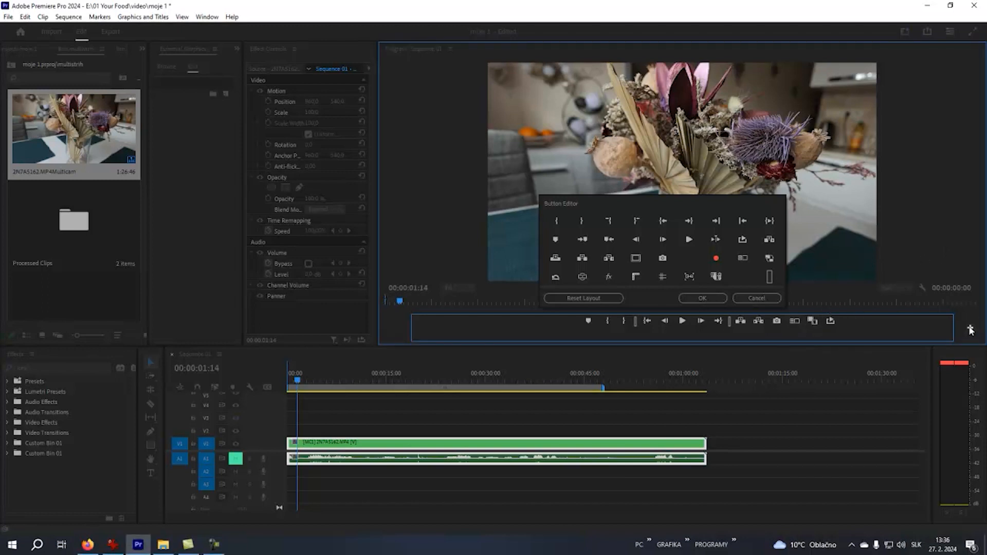
{"action": "left_click", "coordinate": [734, 301]}
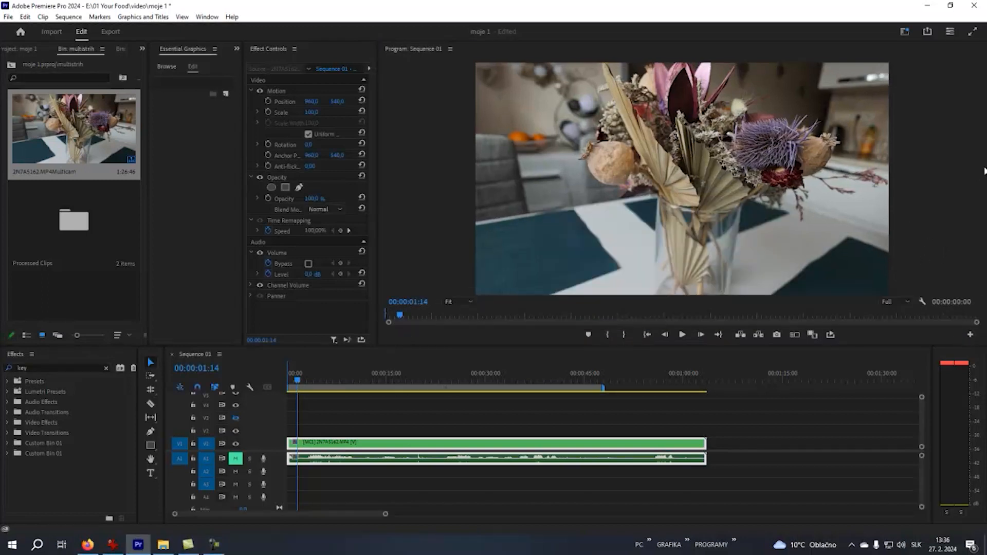
- Turn on the multi-camera view in the Program monitor and start playback from 00:00:00:18
{"action": "left_click", "coordinate": [794, 334]}
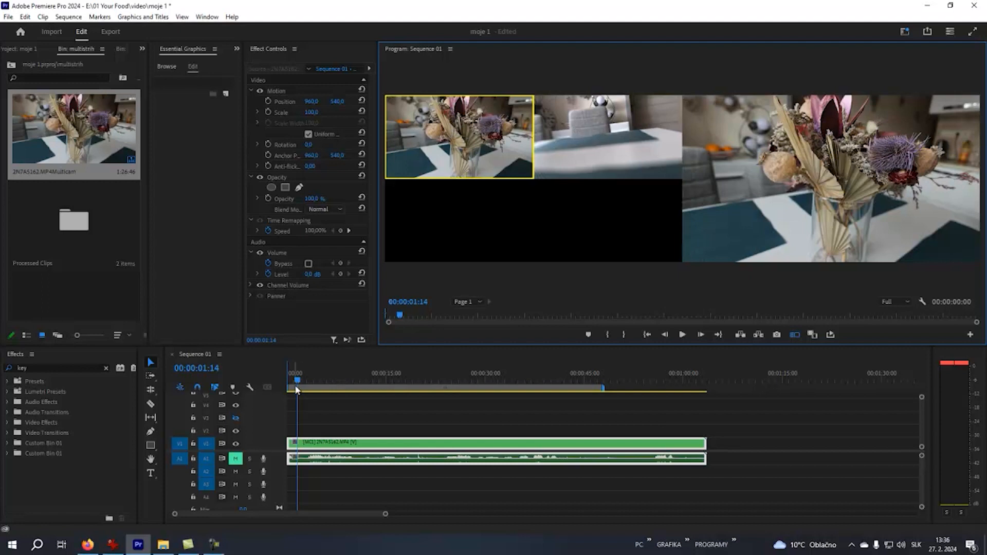
{"action": "left_click_drag", "start_coordinate": [294, 379], "coordinate": [290, 385]}
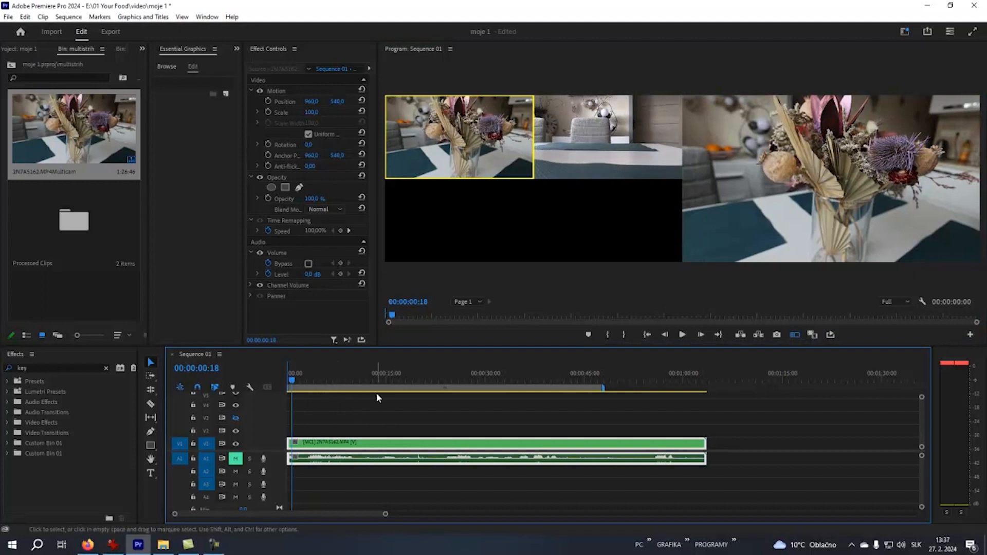
{"action": "left_click", "coordinate": [684, 334]}
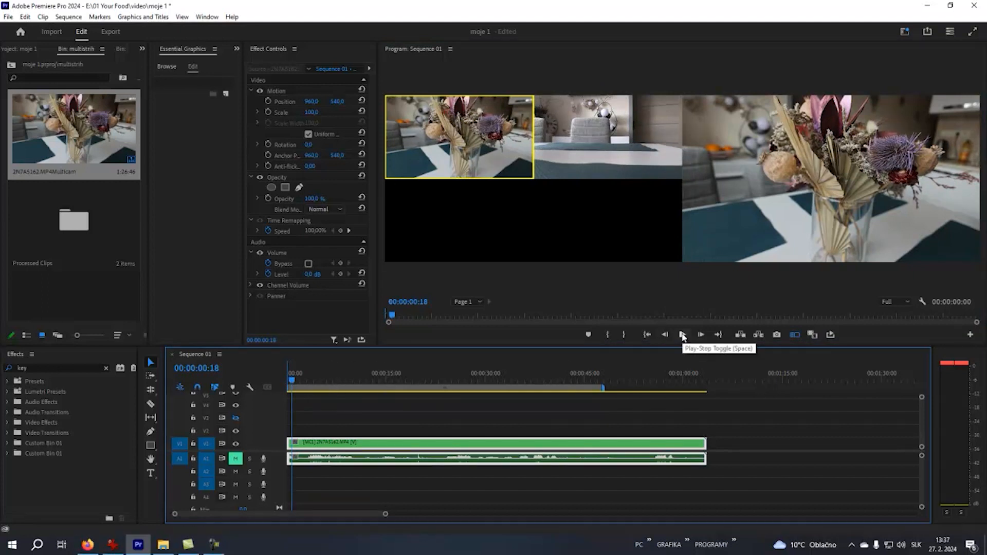
- Alternate live between the first and second camera angles during playback, and stop at 00:00:57:01 to record the cuts
{"action": "left_click", "coordinate": [473, 139]}
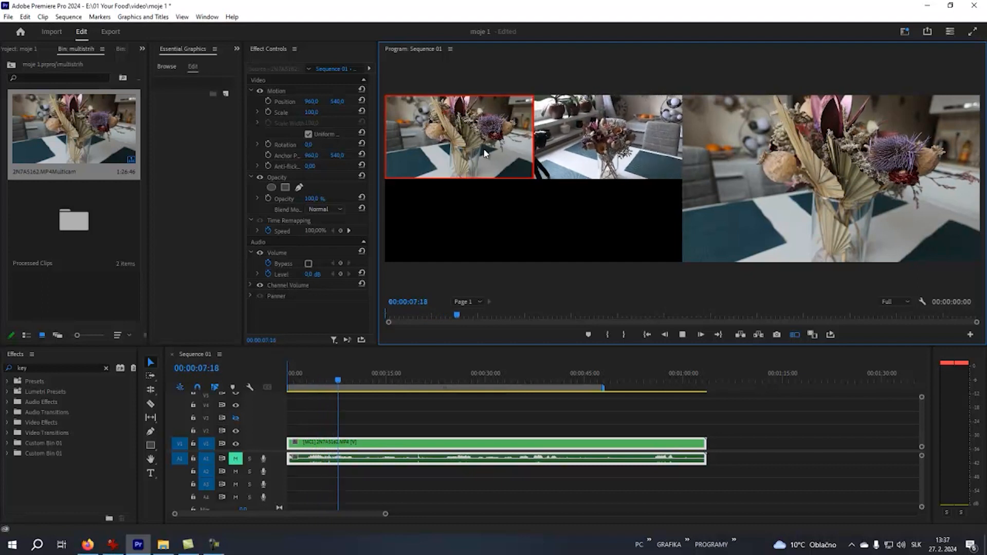
{"action": "left_click", "coordinate": [576, 145]}
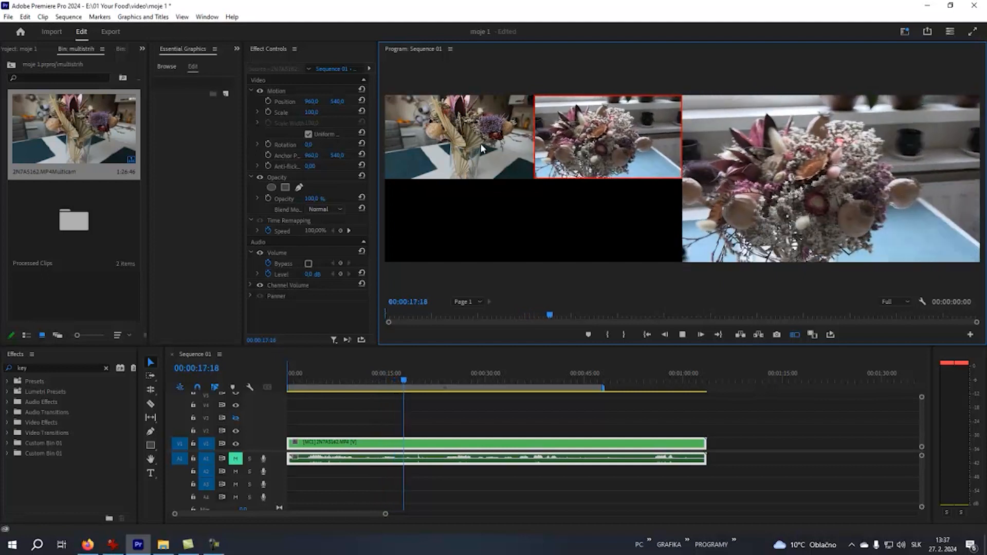
{"action": "left_click", "coordinate": [478, 147]}
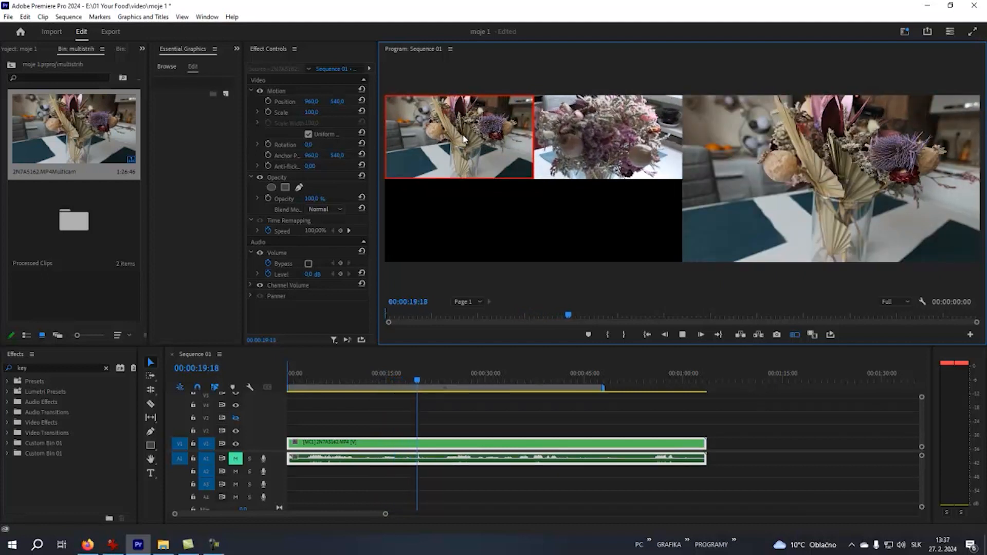
{"action": "left_click", "coordinate": [599, 139]}
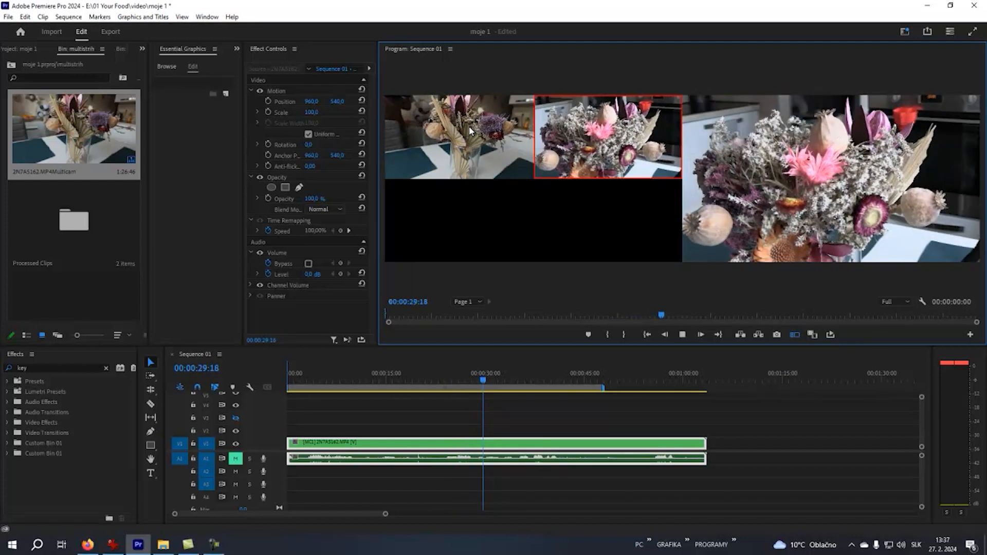
{"action": "left_click", "coordinate": [470, 130]}
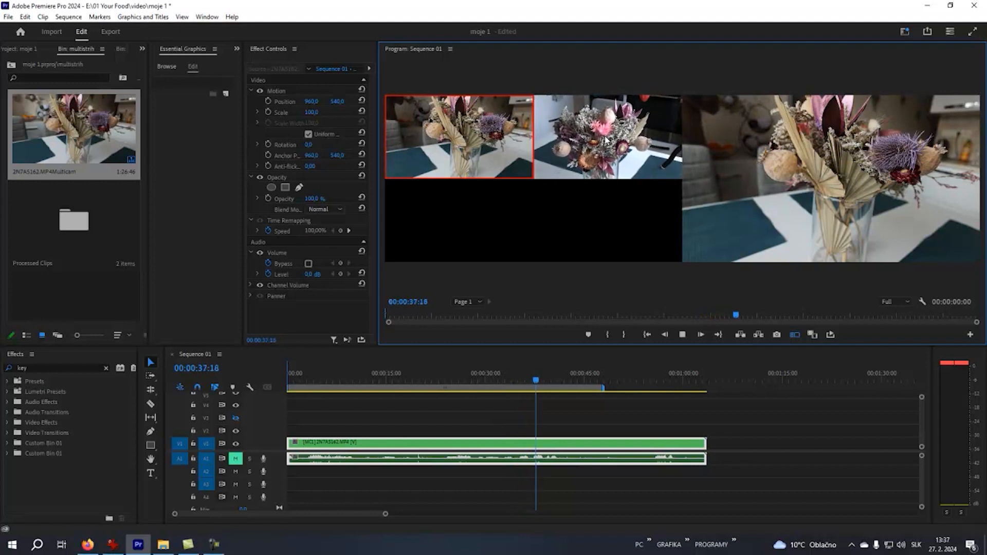
{"action": "left_click", "coordinate": [606, 139]}
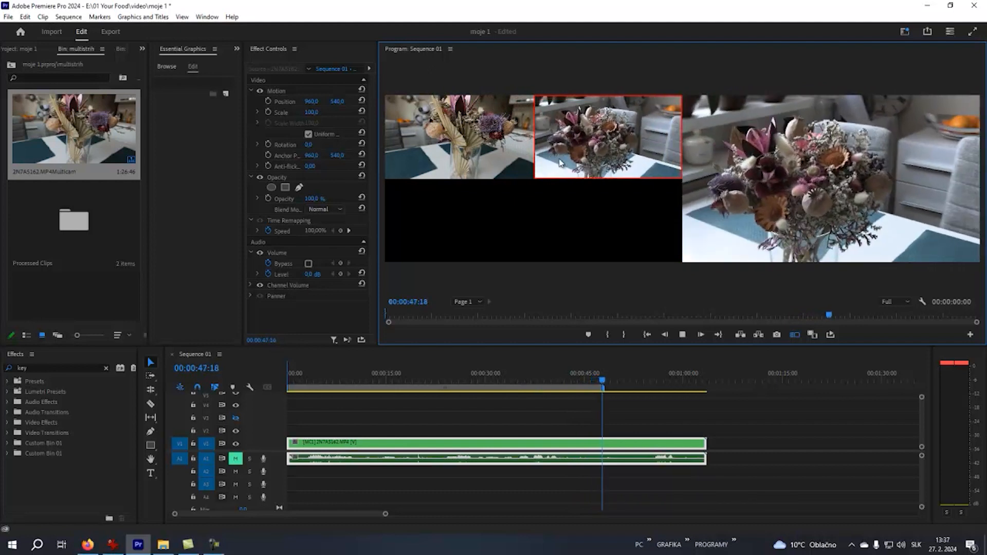
{"action": "left_click", "coordinate": [468, 129]}
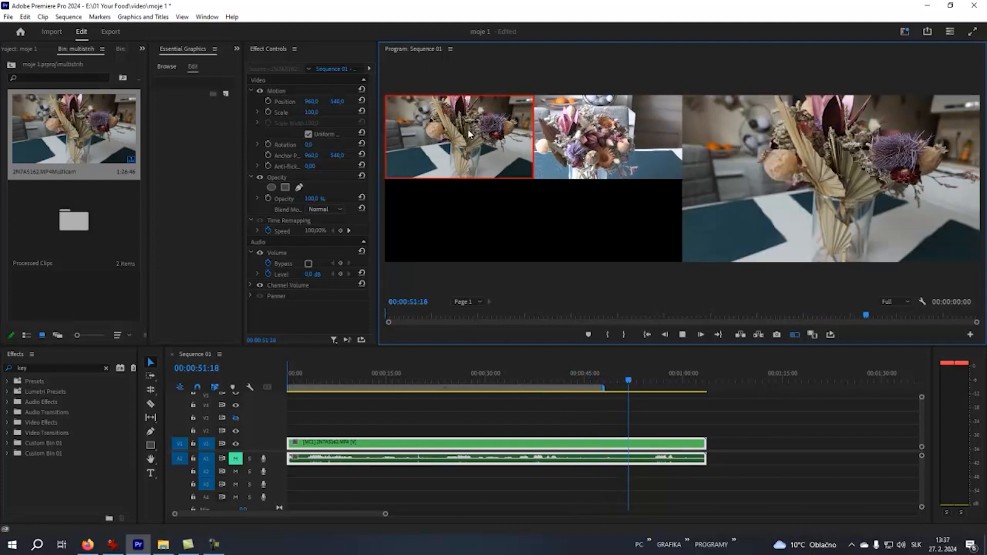
{"action": "left_click", "coordinate": [605, 141]}
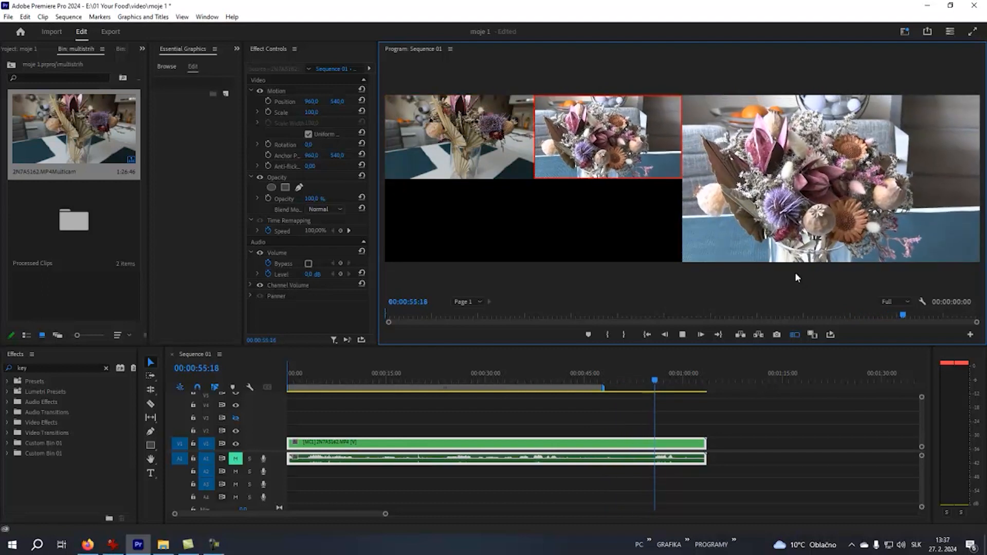
{"action": "left_click", "coordinate": [682, 335]}
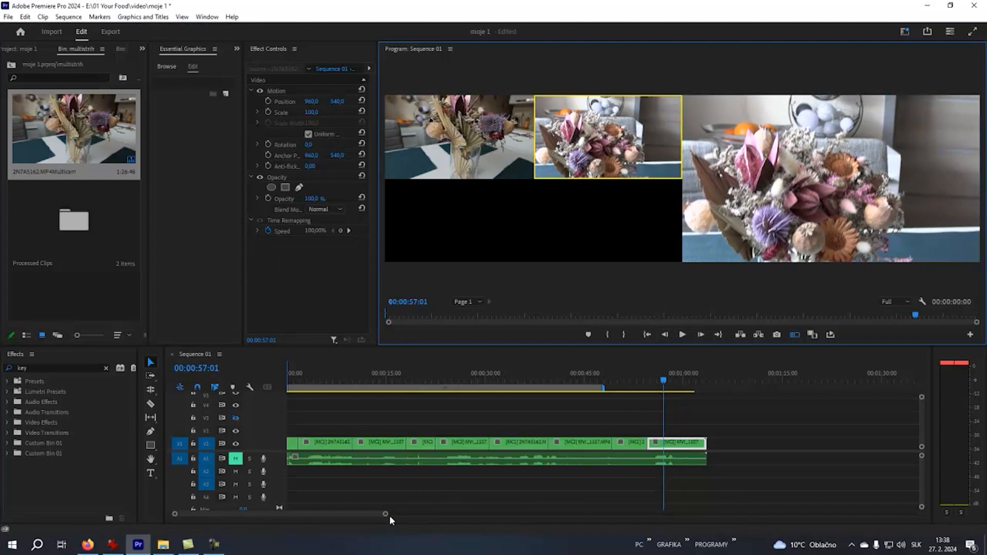
- Go back to 00:00:07:06 in the cut sequence and turn off the multi-camera view in the Program monitor
{"action": "left_click_drag", "start_coordinate": [387, 516], "coordinate": [348, 515]}
{"action": "left_click", "coordinate": [334, 372]}
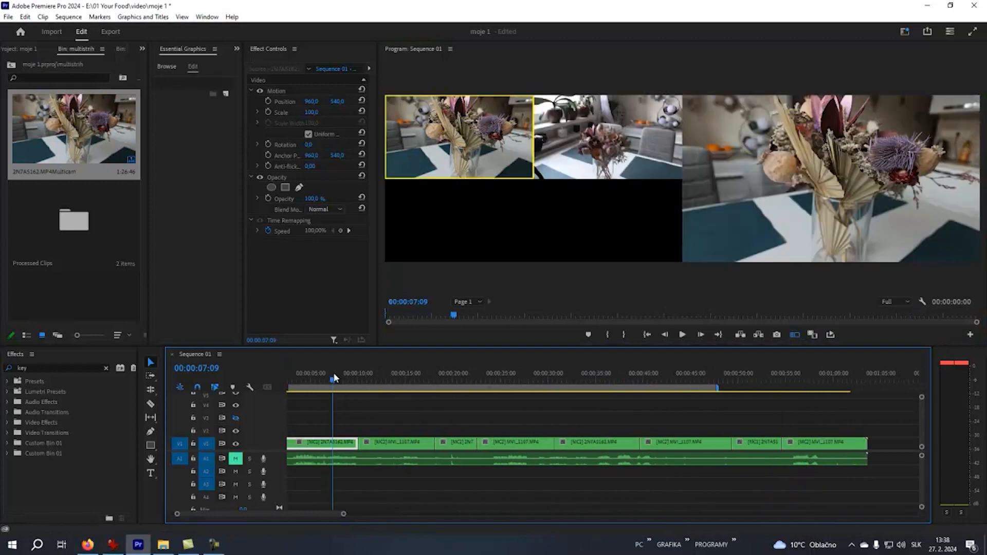
{"action": "mouse_move", "coordinate": [331, 381]}
{"action": "left_mouse_down"}
{"action": "mouse_move", "coordinate": [322, 375]}
{"action": "mouse_move", "coordinate": [331, 381]}
{"action": "left_mouse_up"}
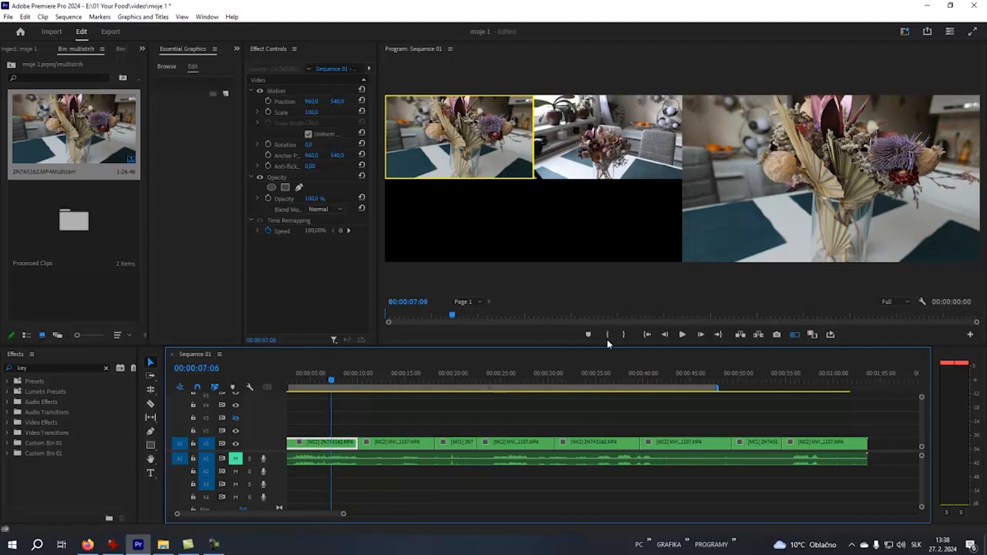
{"action": "left_click", "coordinate": [795, 335]}
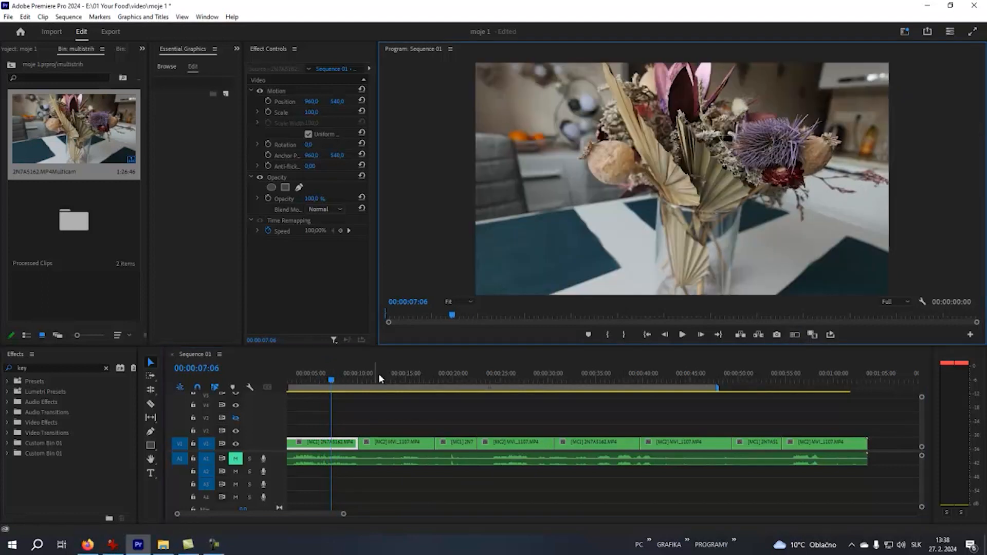
- Roll the cut near 00:00:10 about one second earlier, and move the following cut to 00:00:19:20
{"action": "left_click_drag", "start_coordinate": [332, 378], "coordinate": [368, 389]}
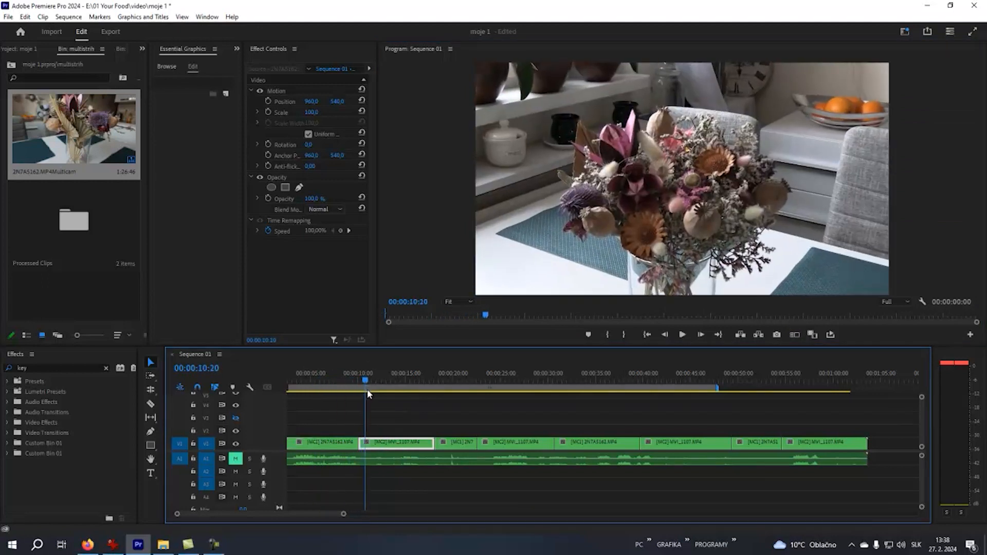
{"action": "left_click_drag", "start_coordinate": [357, 442], "coordinate": [346, 443]}
{"action": "left_click_drag", "start_coordinate": [365, 380], "coordinate": [451, 381]}
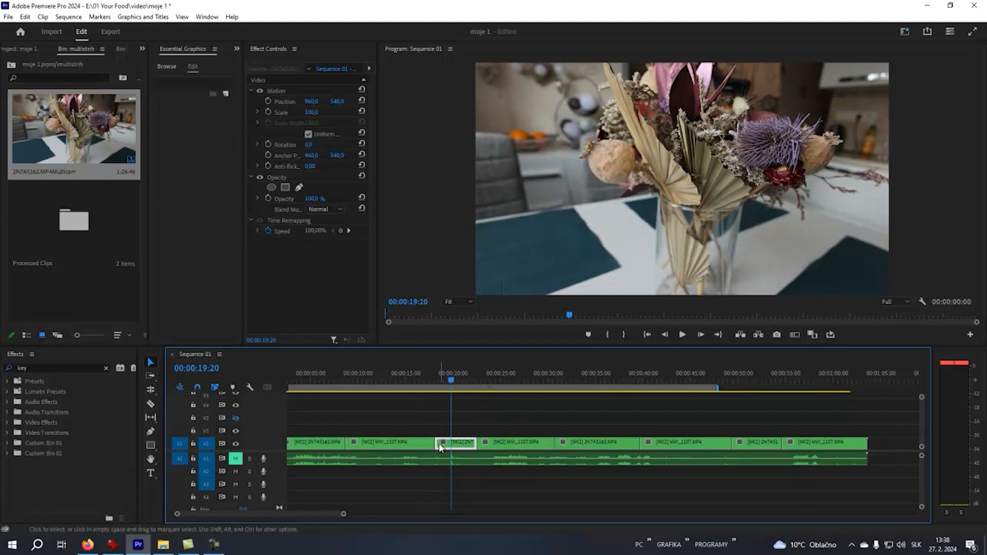
{"action": "left_click_drag", "start_coordinate": [438, 441], "coordinate": [454, 444]}
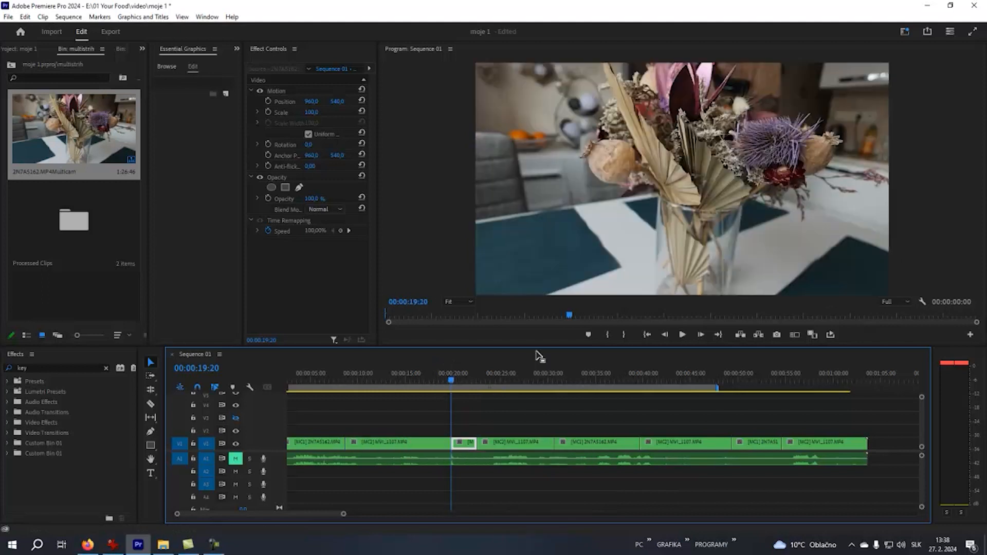
- Replay from 00:00:16:19 in multi-camera view, switching live to the first angle and back to the second, and stop at 00:00:22:10
{"action": "left_click_drag", "start_coordinate": [451, 385], "coordinate": [422, 382]}
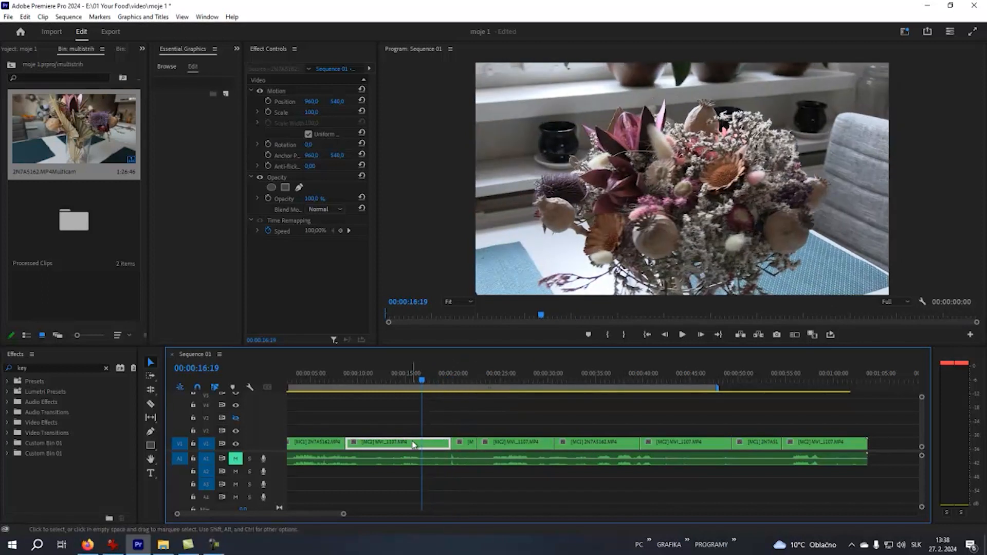
{"action": "left_click", "coordinate": [793, 334]}
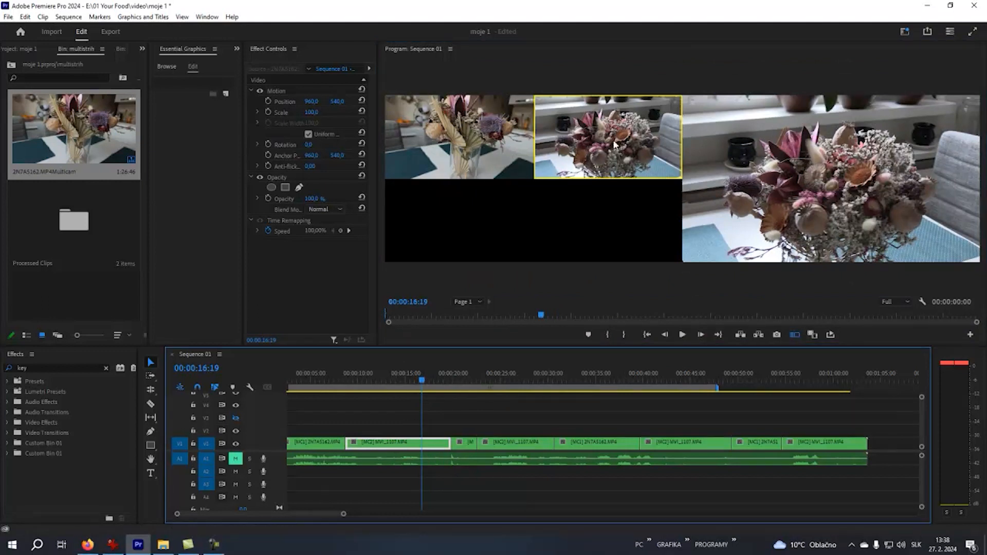
{"action": "left_click", "coordinate": [683, 334]}
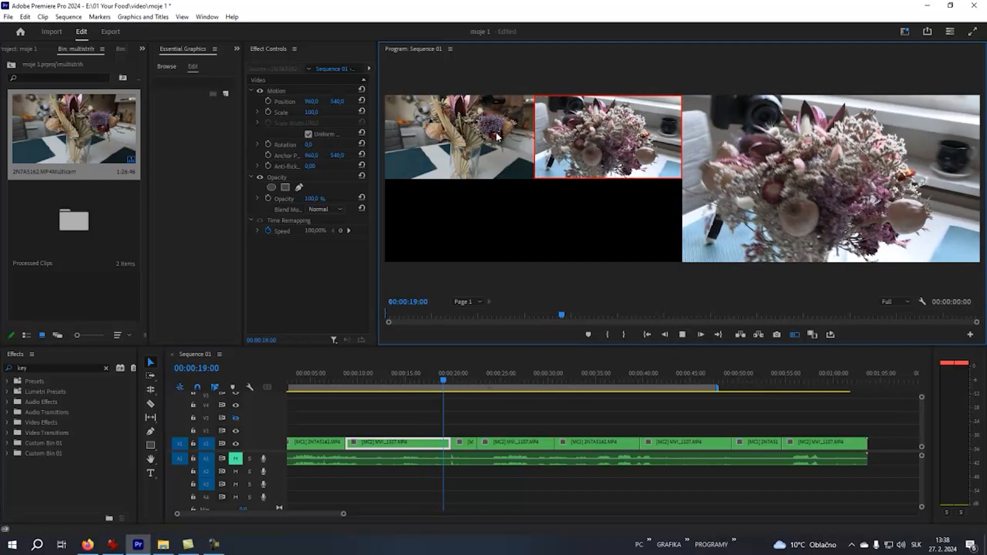
{"action": "key", "text": "1"}
{"action": "left_click", "coordinate": [615, 147]}
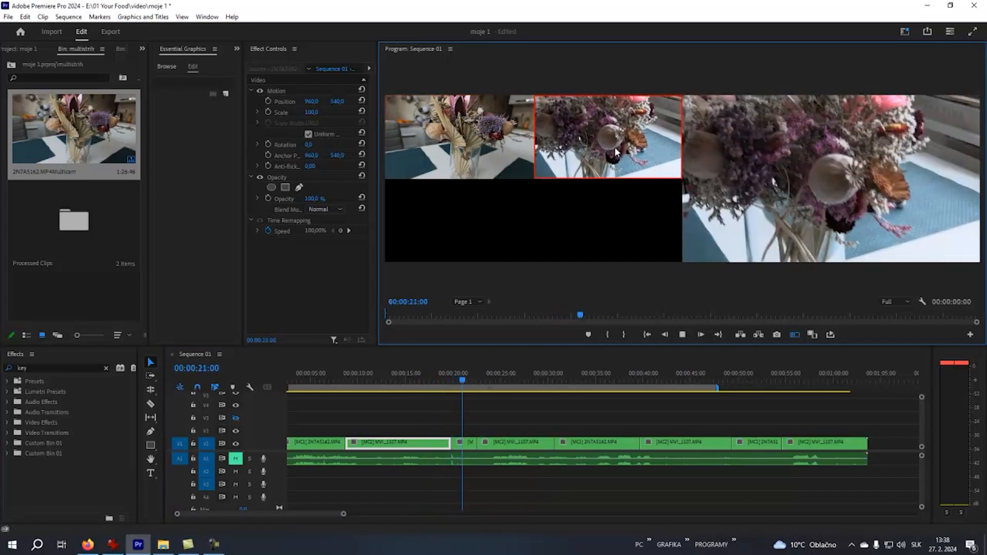
{"action": "left_click", "coordinate": [683, 334]}
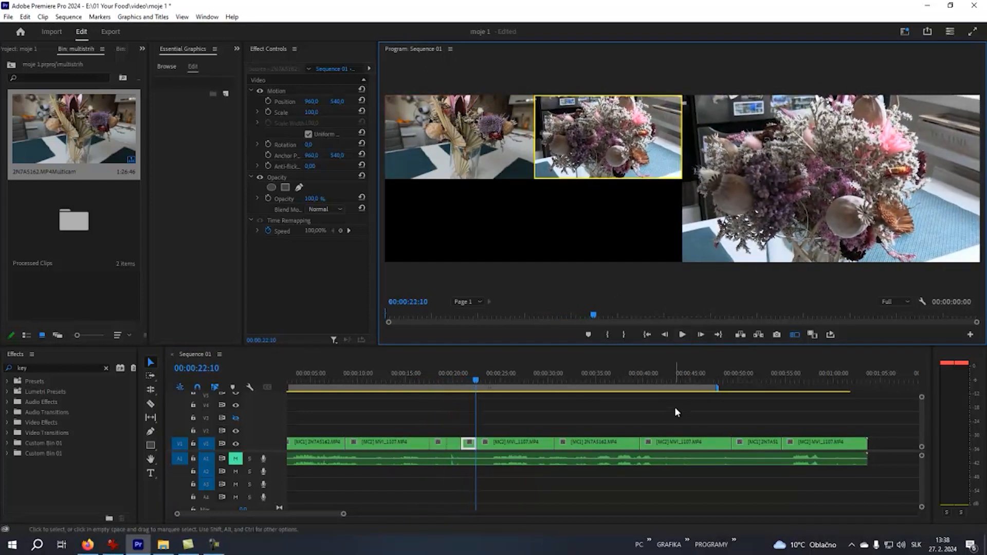
- Move the playhead to 00:00:34:06 and extend the work area's end to the end of the last clip
{"action": "left_click_drag", "start_coordinate": [477, 380], "coordinate": [588, 382]}
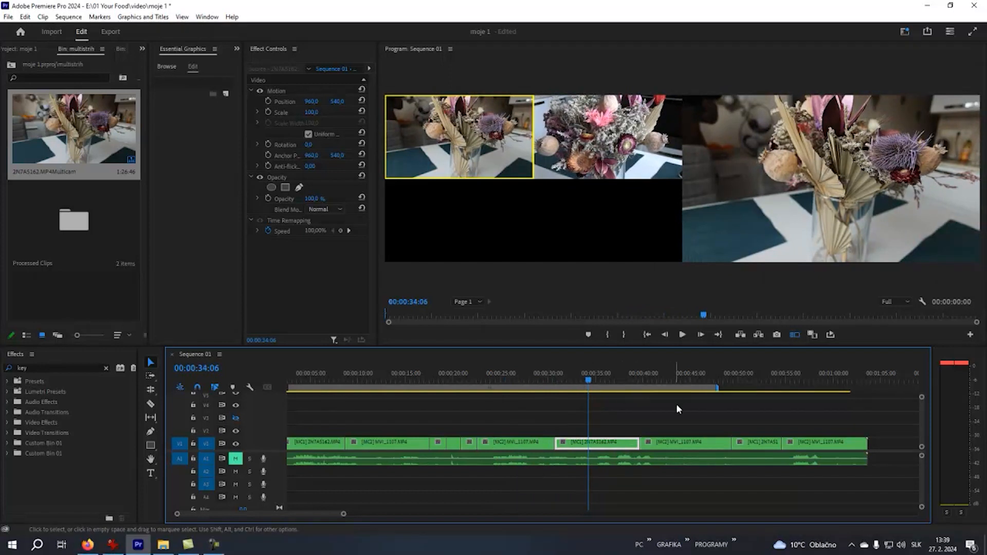
{"action": "left_click_drag", "start_coordinate": [720, 388], "coordinate": [783, 389]}
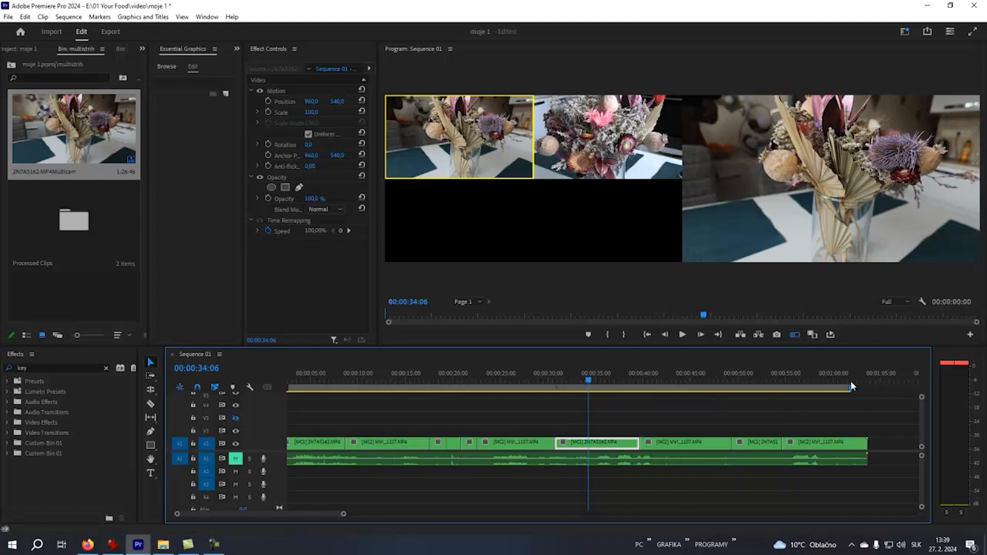
{"action": "left_click_drag", "start_coordinate": [865, 385], "coordinate": [870, 385]}
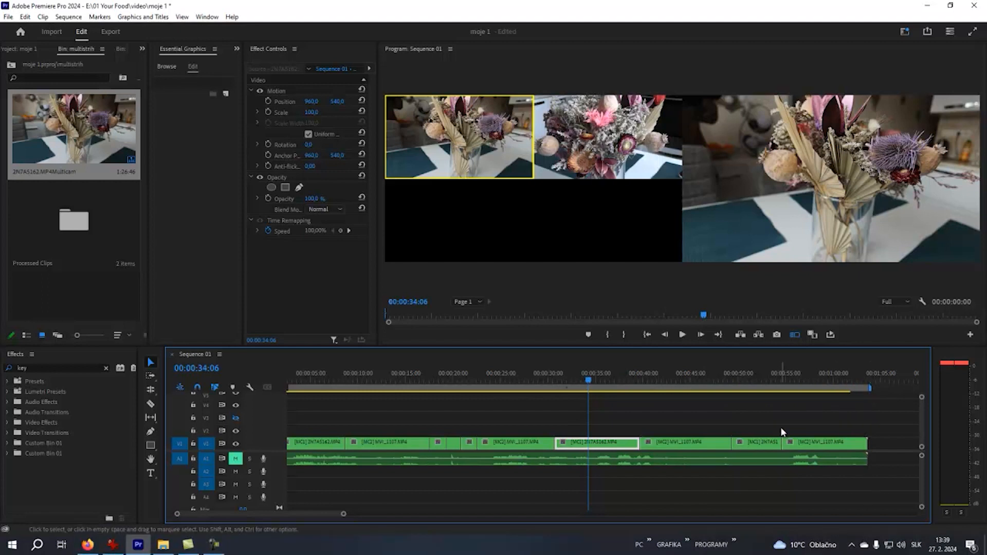